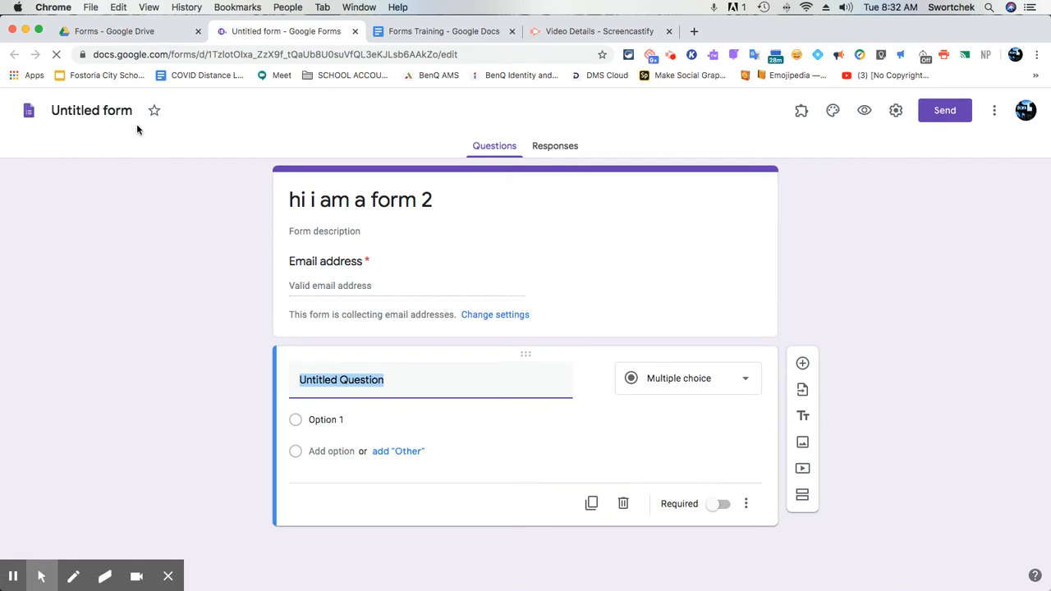
Step: Visit the Forms home page and return to the untitled form
left_click(30, 114)
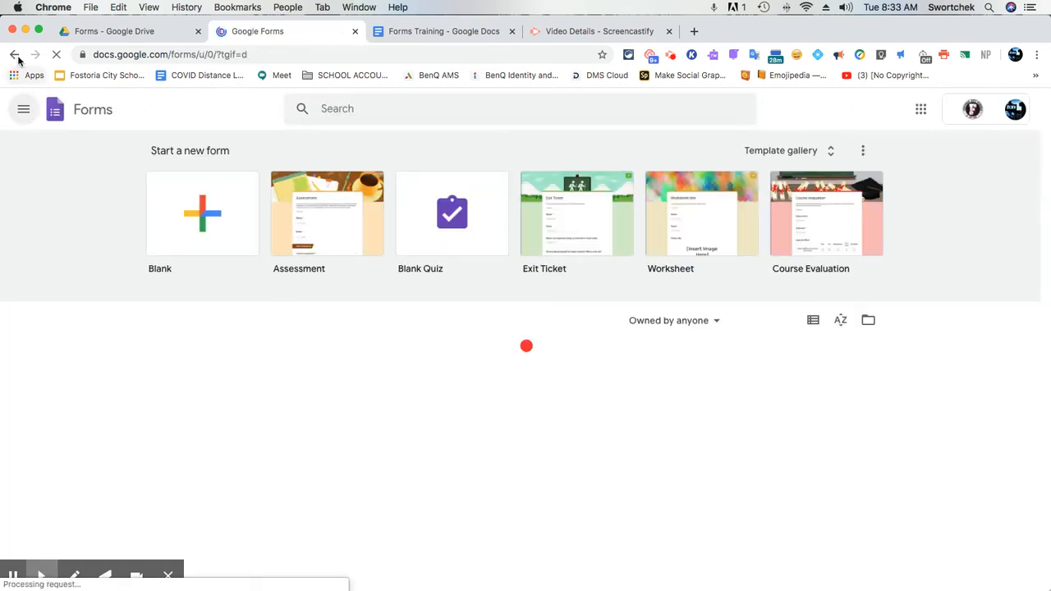
left_click(18, 56)
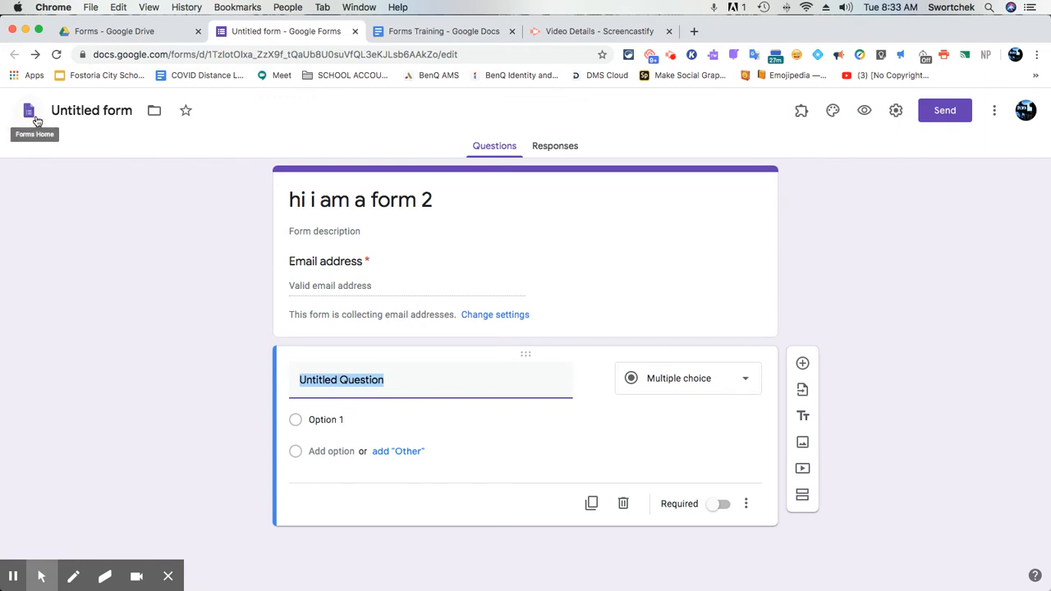
Step: Name the untitled form file after its title, "hi i am a form 2"
left_click(83, 112)
double_click(83, 113)
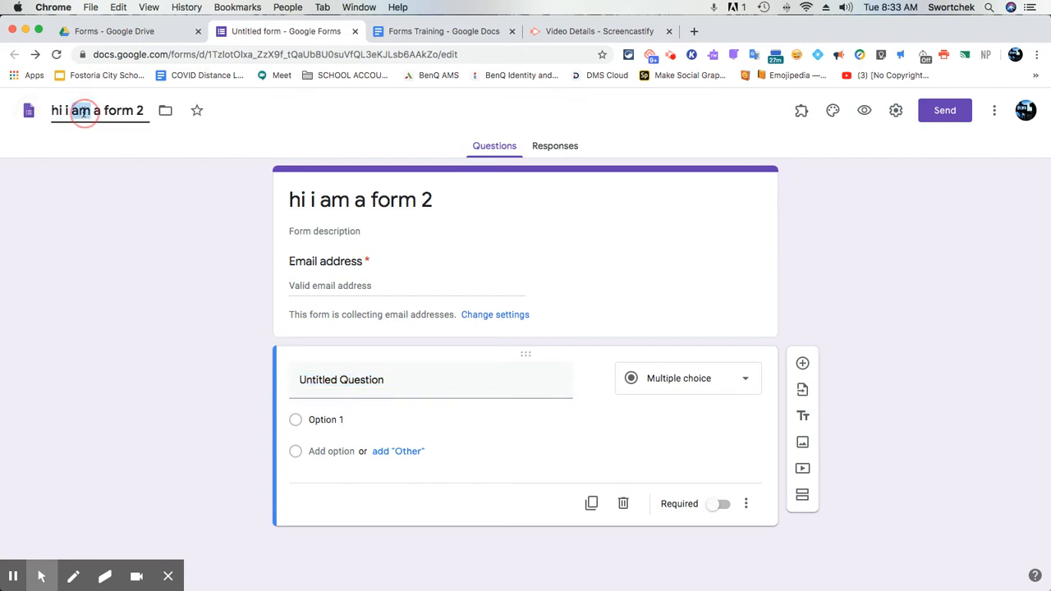
left_click(105, 135)
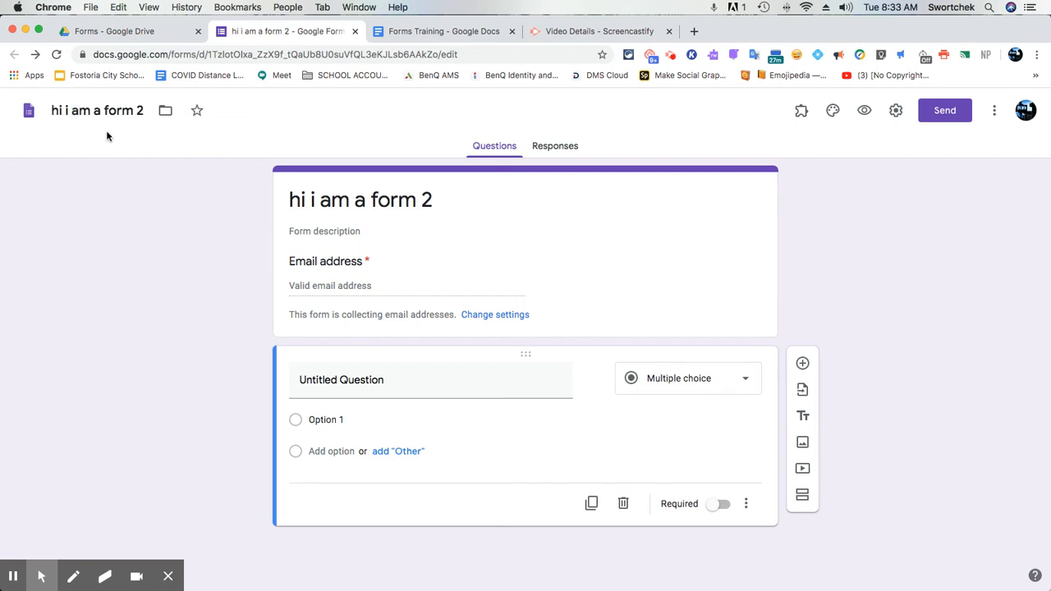
Step: Browse the possible destination folders for the form up to the top level of Drive, and close the chooser without moving it
left_click(166, 113)
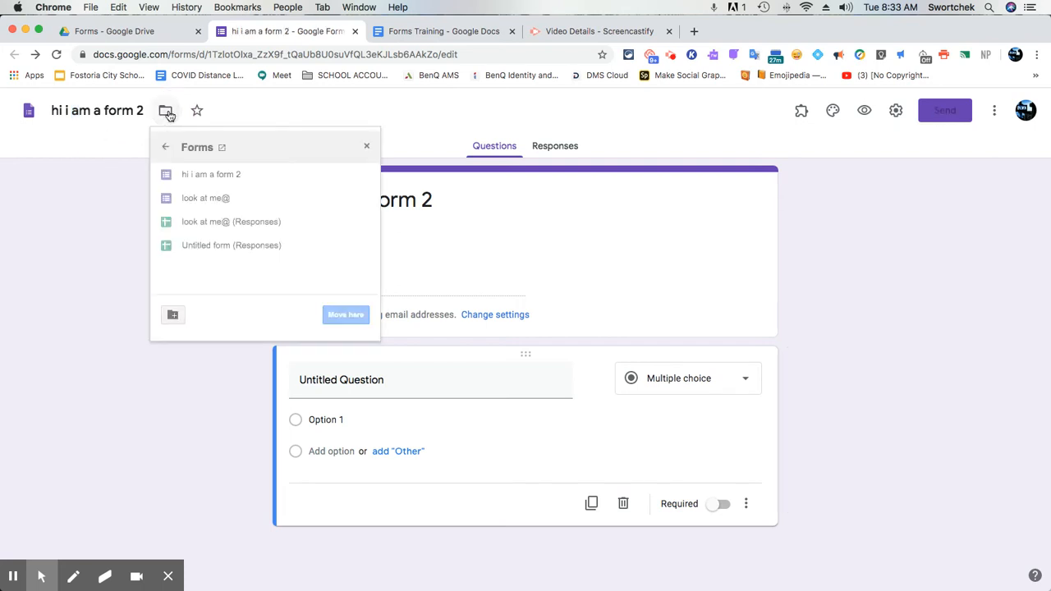
left_click(170, 115)
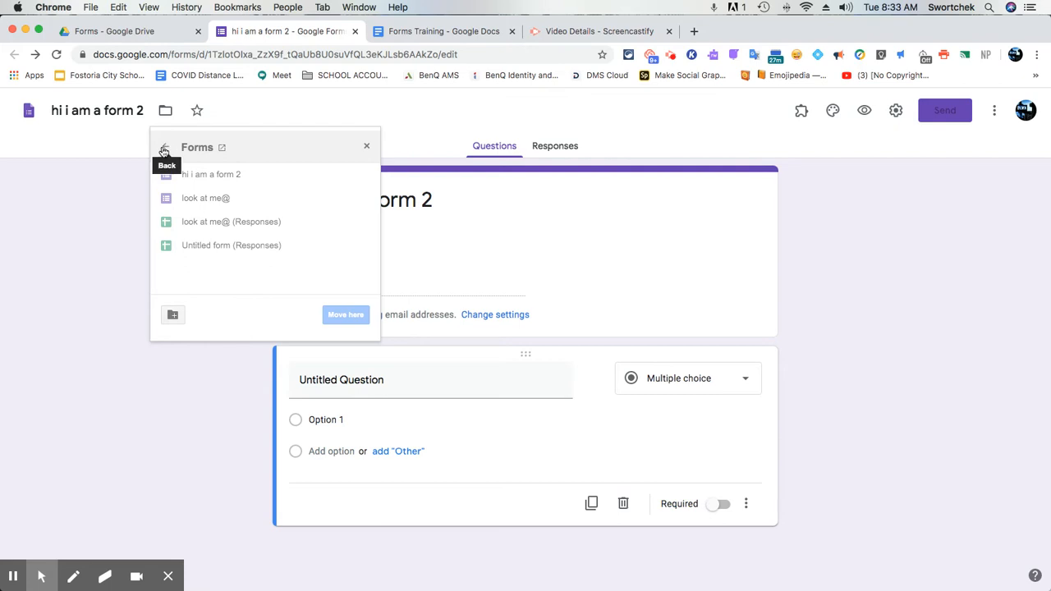
left_click(163, 148)
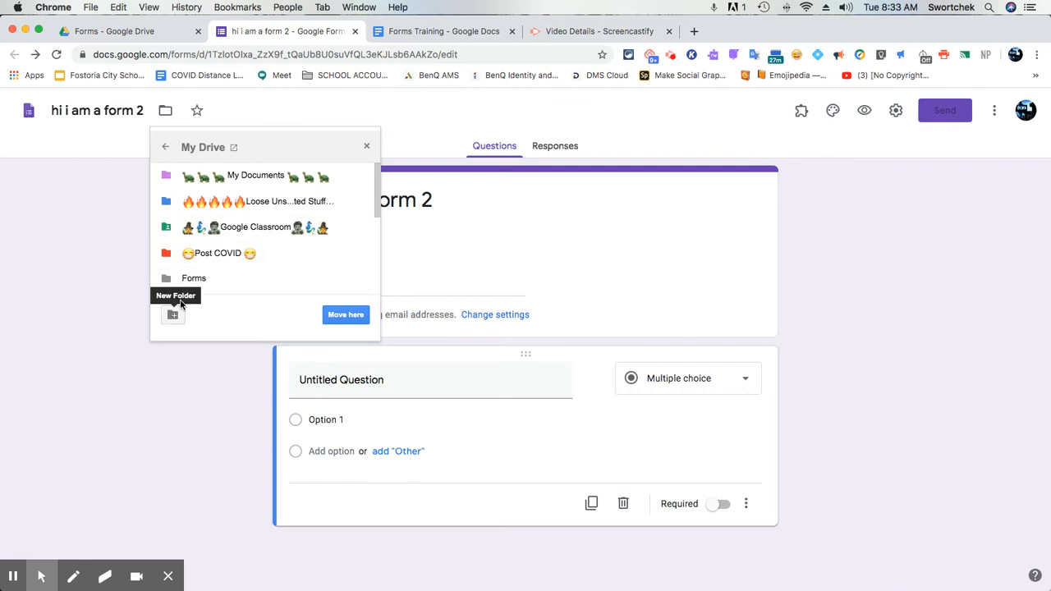
left_click(165, 147)
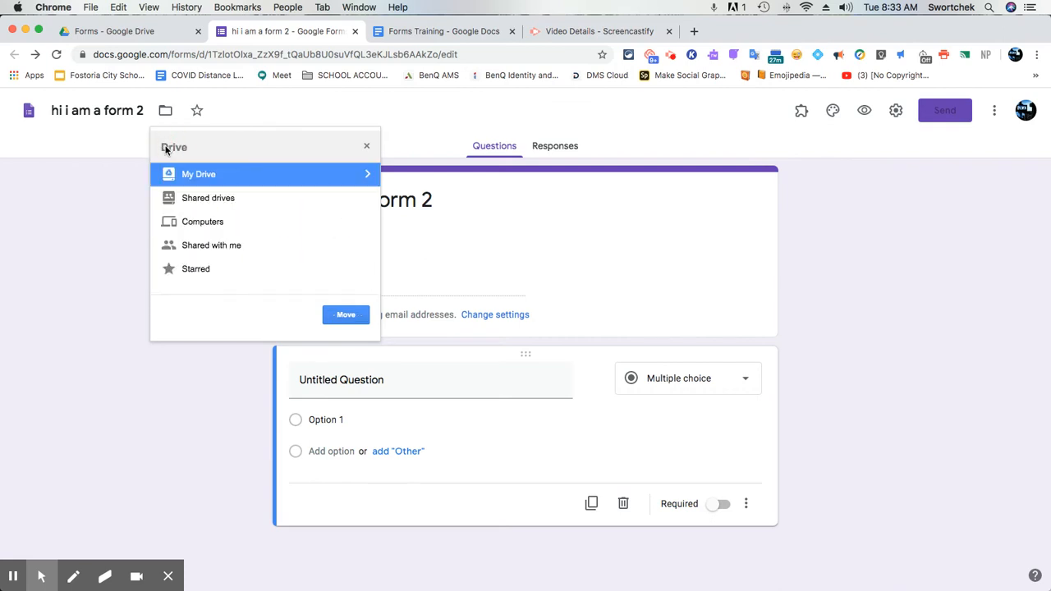
left_click(366, 146)
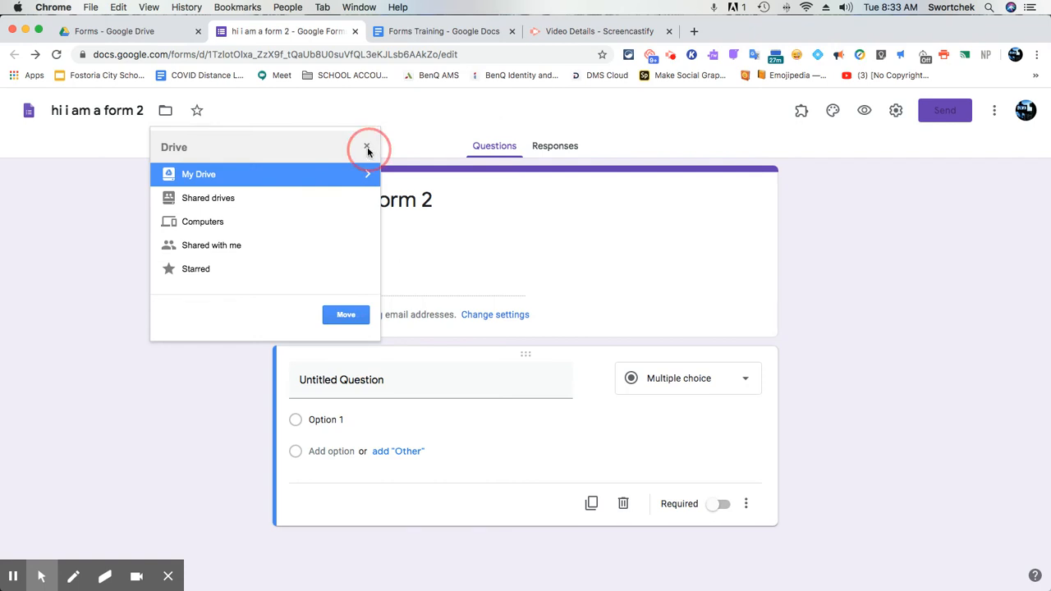
Step: Star the form, check the Starred list in Google Drive, and return to the form to remove the star
left_click(197, 114)
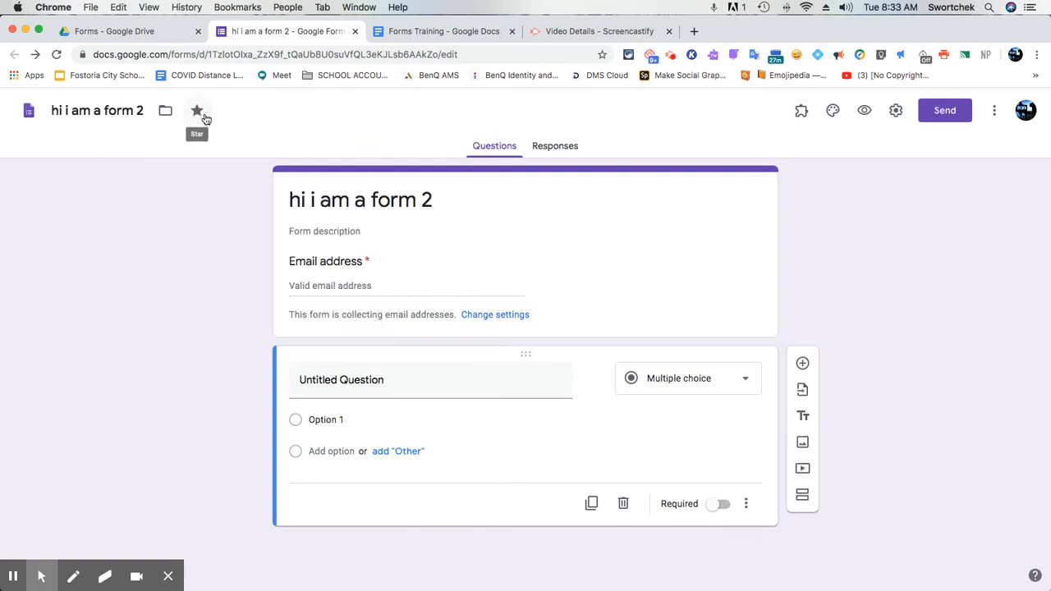
left_click(161, 33)
left_click(69, 306)
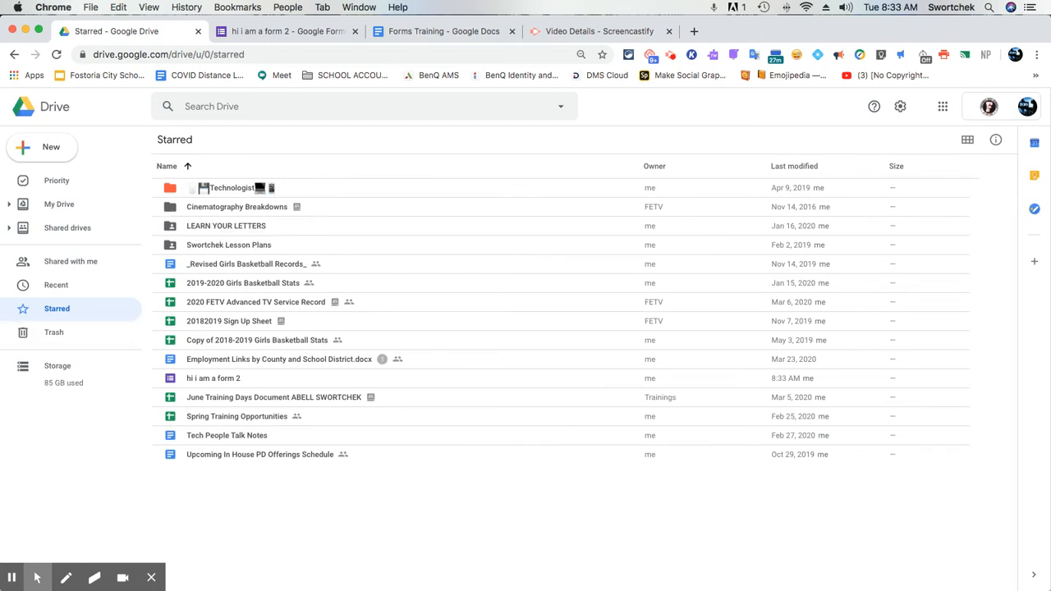
left_click(317, 32)
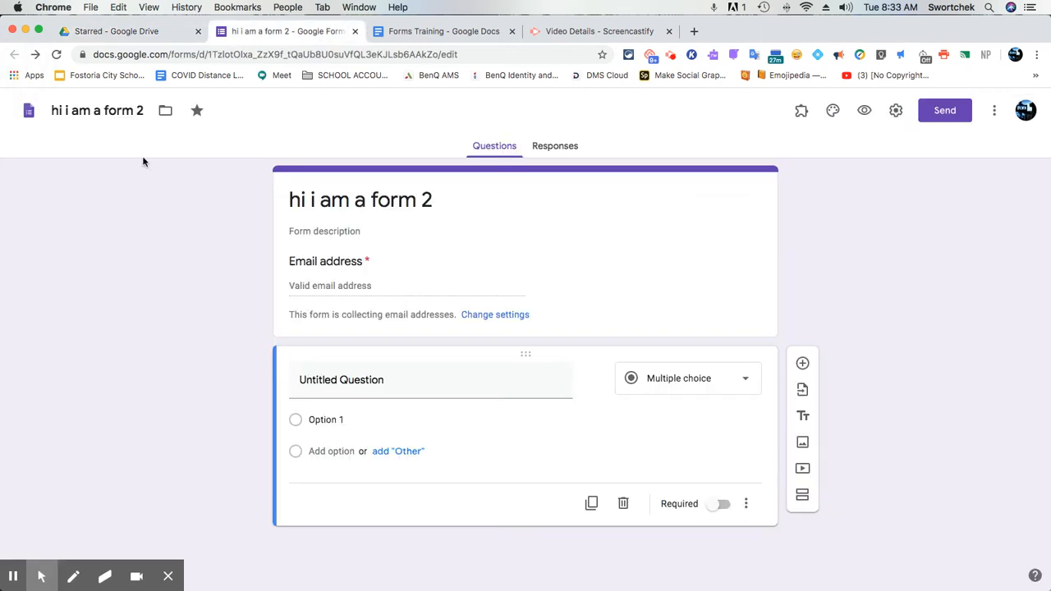
left_click(197, 122)
Step: View the list of add-ons available for the form
left_click(802, 115)
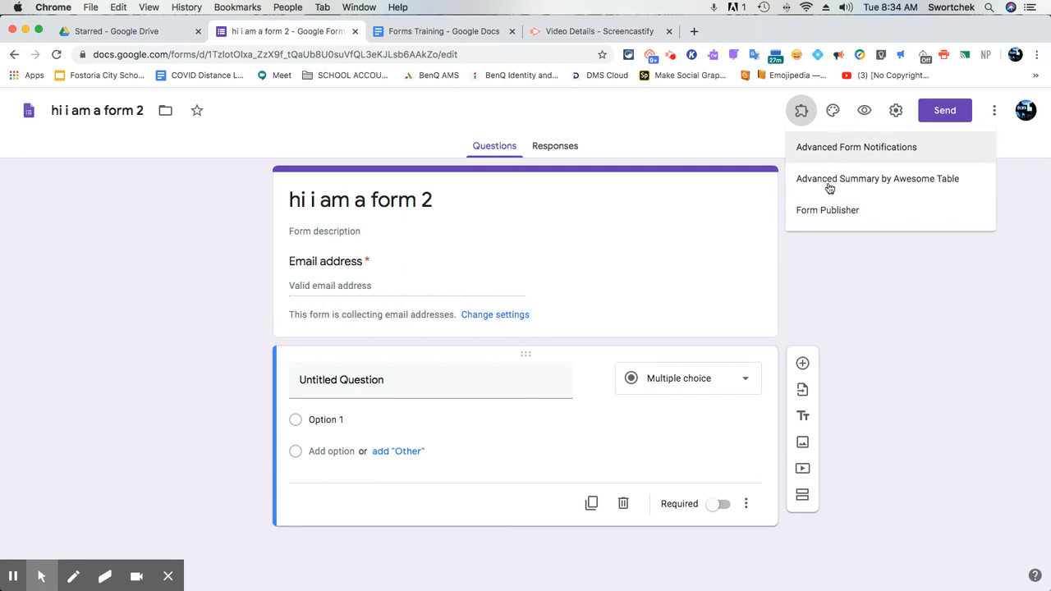
left_click(833, 115)
Step: Insert the colorful candy picture from the Work and School themes as the form's header image
left_click(833, 115)
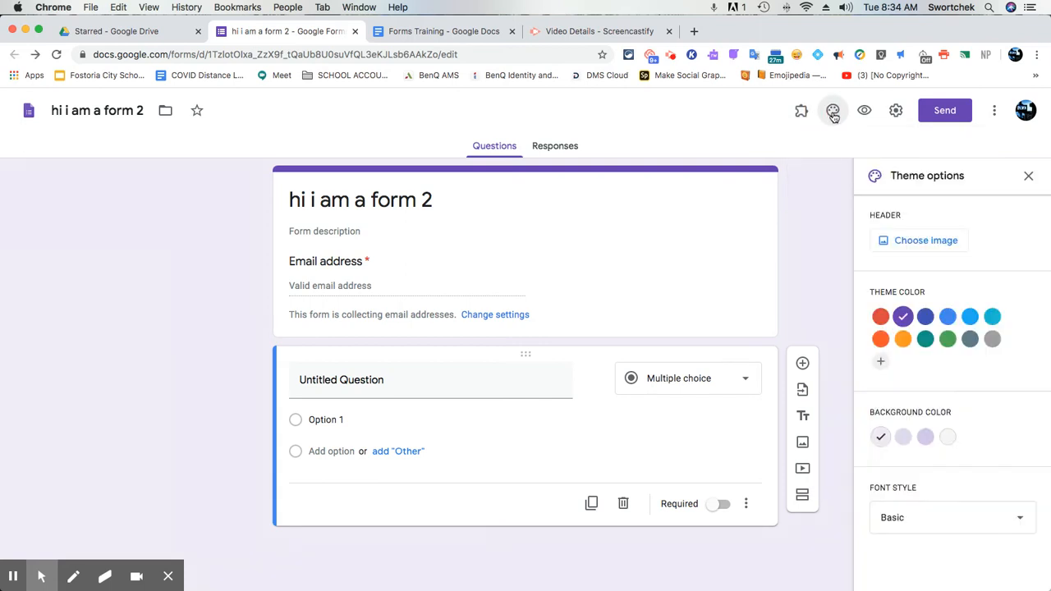
left_click(925, 246)
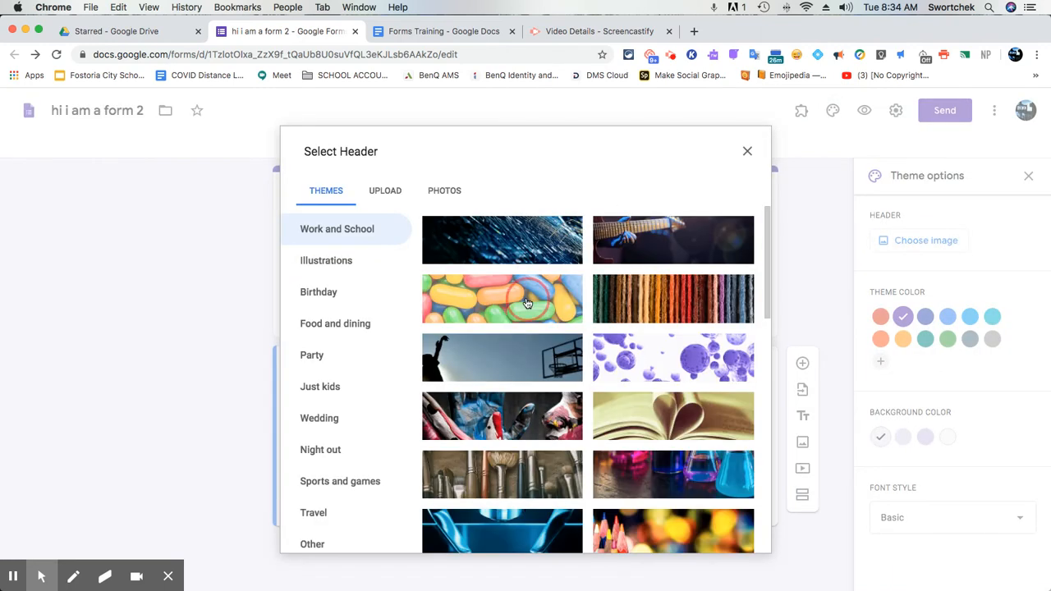
left_click(526, 302)
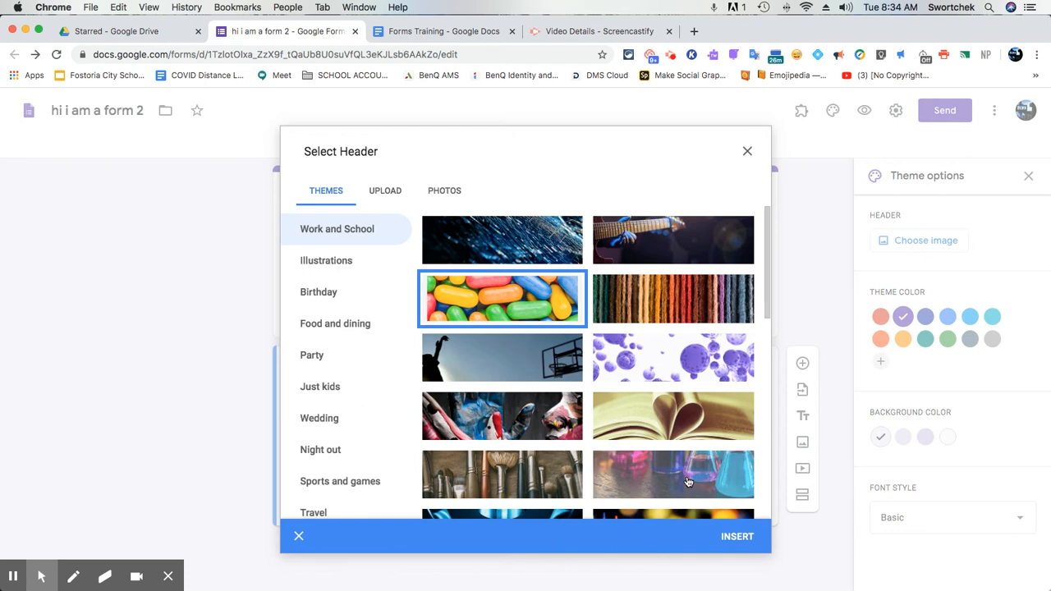
left_click(737, 536)
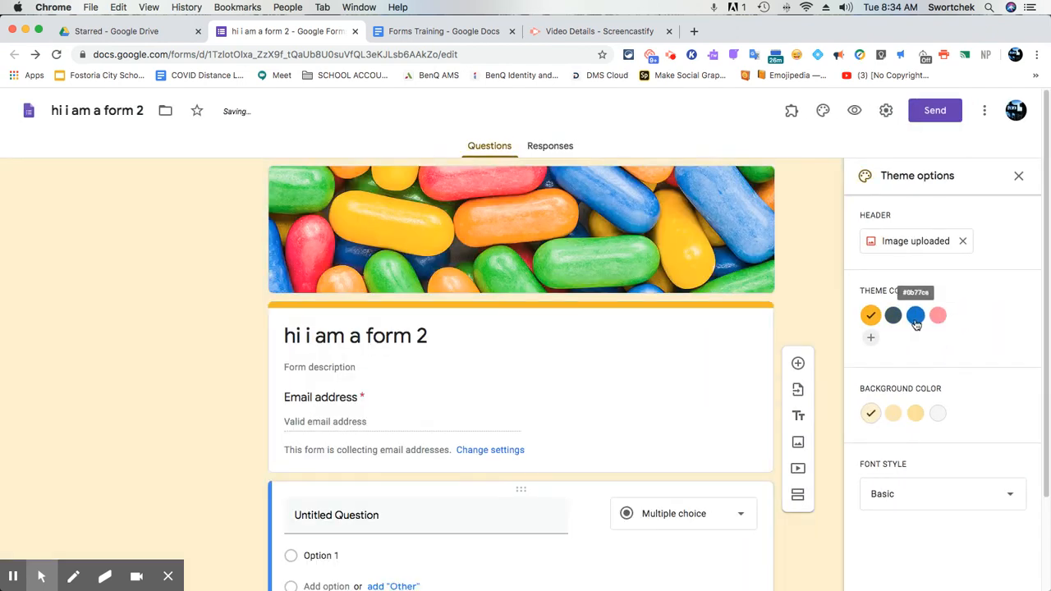
Step: Add a custom bright turquoise and apply it as the form's theme color
left_click(915, 315)
left_click(871, 338)
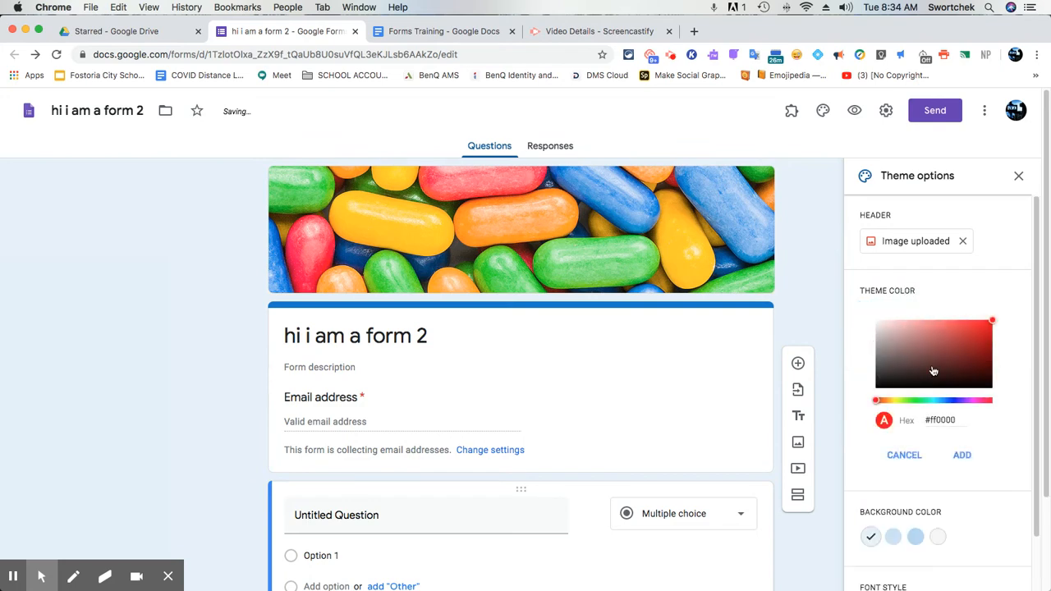
left_click(932, 376)
left_click(966, 352)
left_click(942, 334)
left_click(914, 399)
left_click_drag(913, 400, 931, 400)
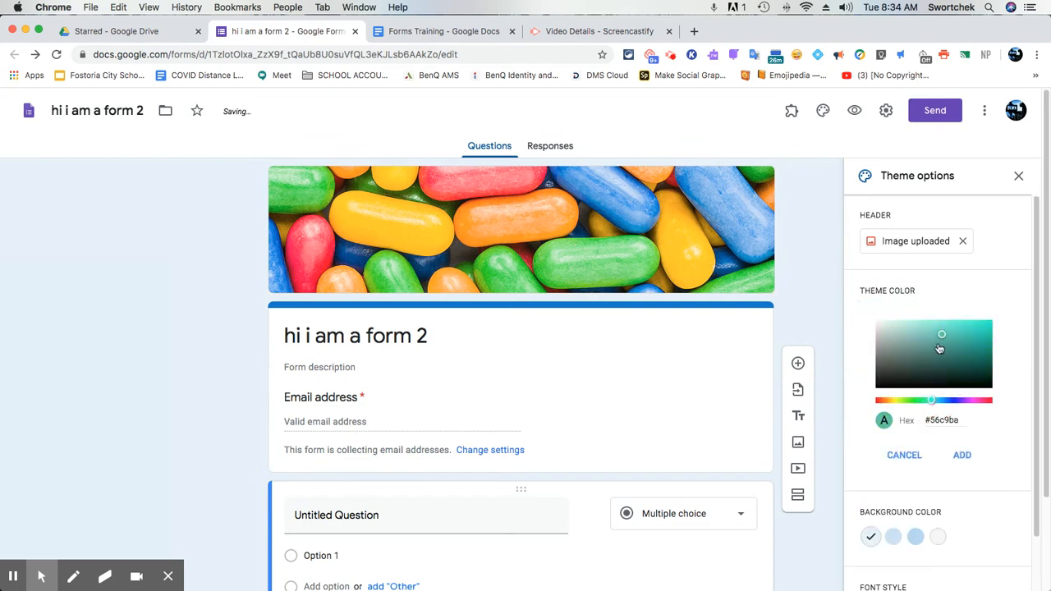
left_click(965, 326)
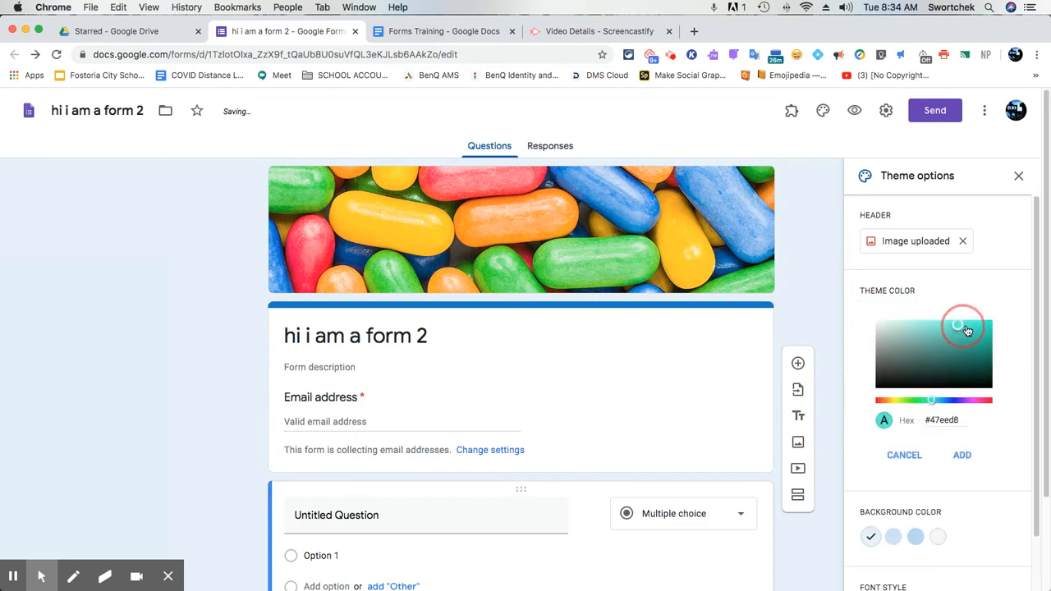
left_click(962, 454)
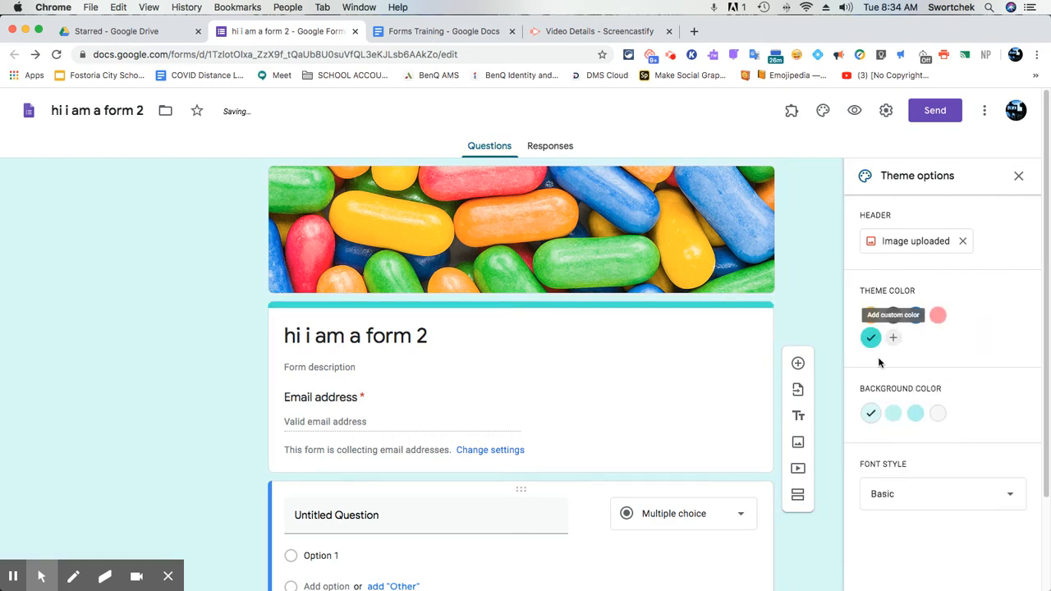
Step: Try the turquoise background shades and set the form's background color to Gray #f6f6f6
left_click(915, 412)
left_click(890, 414)
left_click(871, 413)
left_click(937, 414)
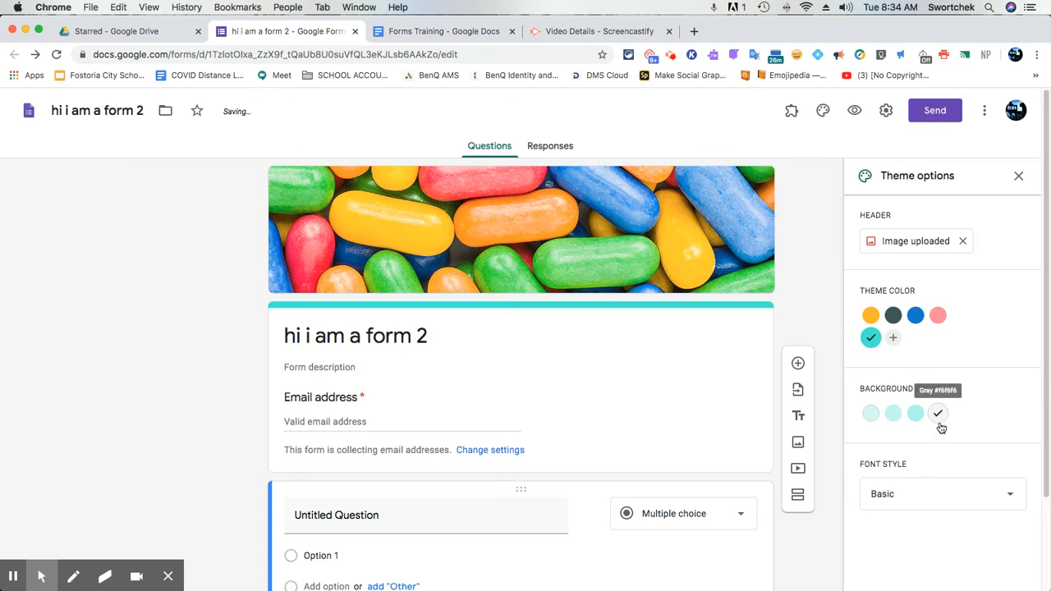
Step: Set the form's font style to Playful and close the theme options
left_click(936, 506)
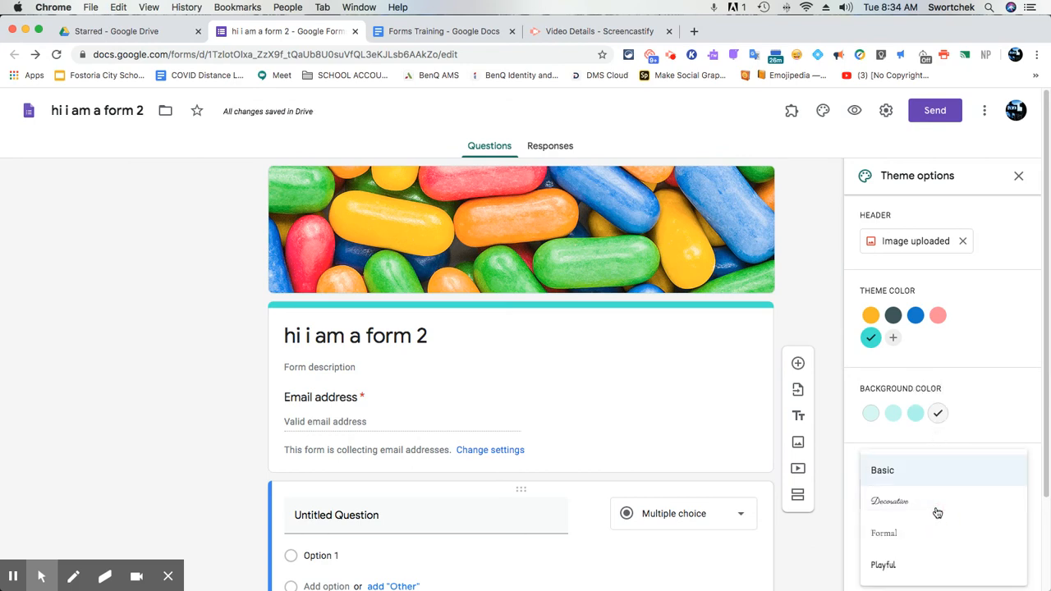
left_click(922, 561)
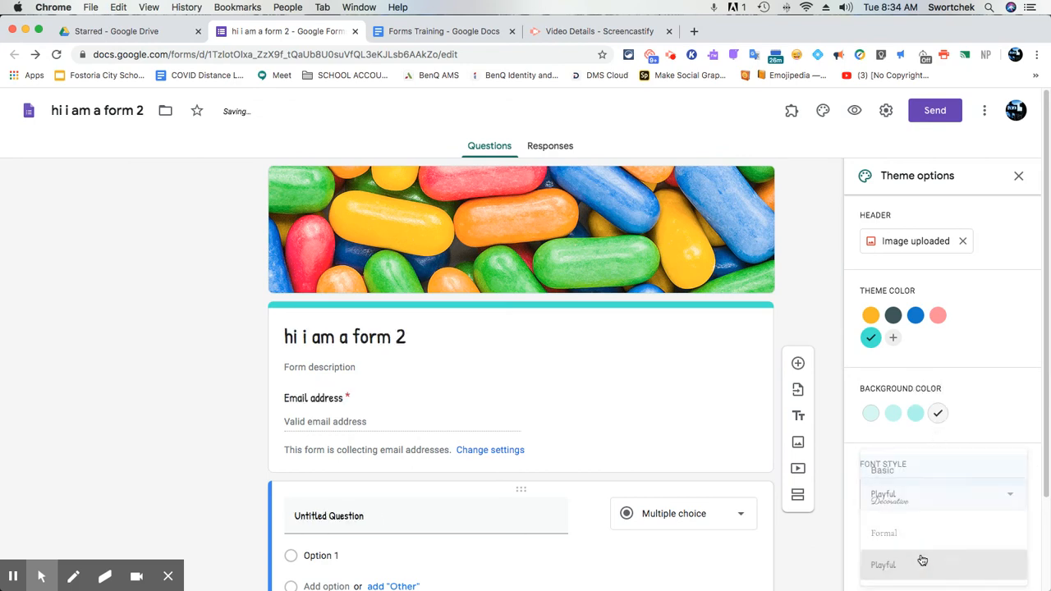
left_click(1018, 177)
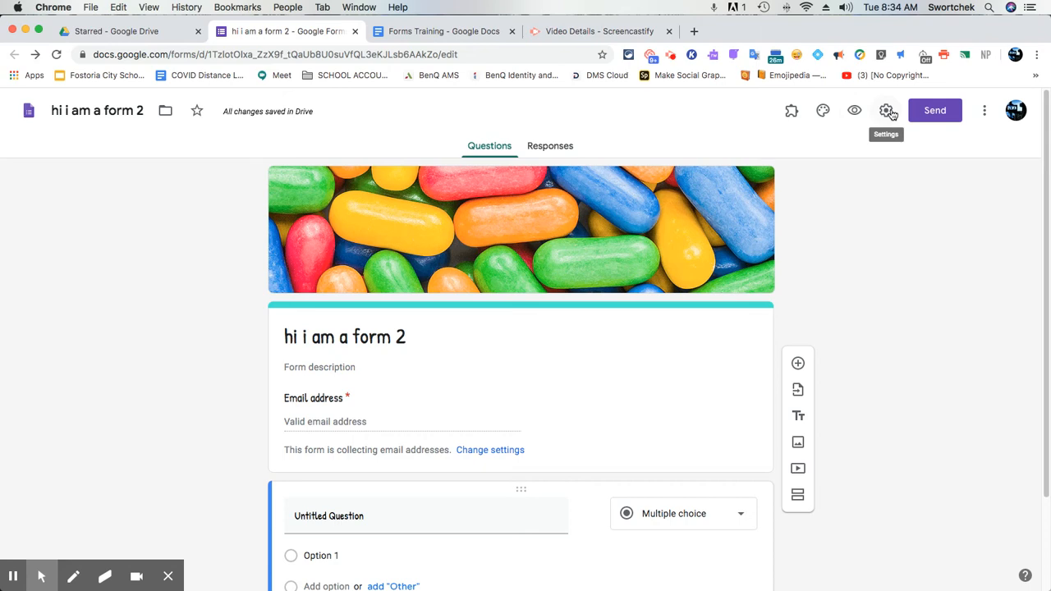
Step: In the general form settings, toggle Collect email addresses off and back on, and enable Response receipts with the Always option
left_click(888, 111)
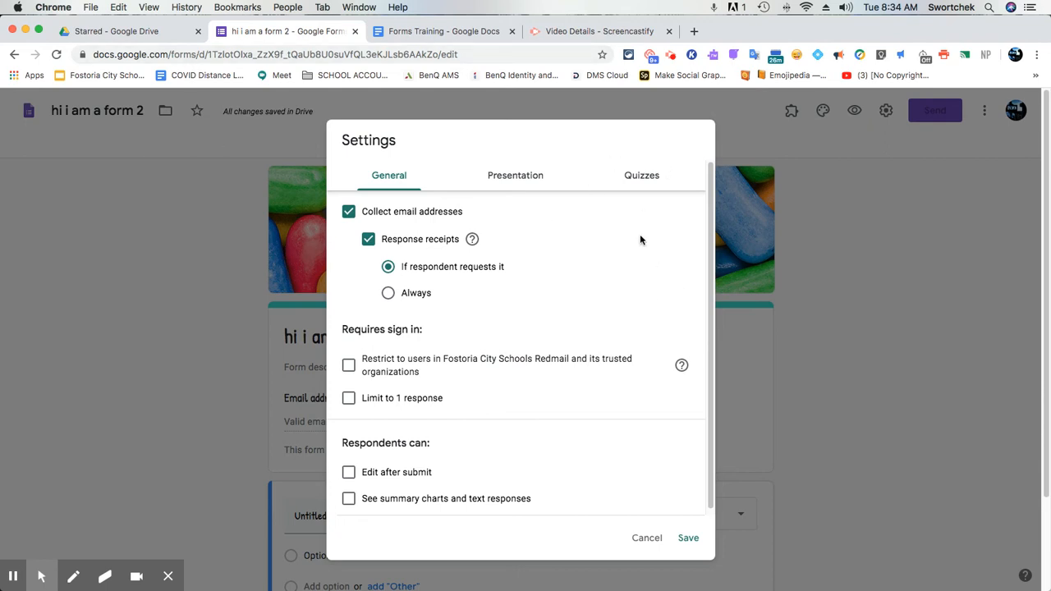
left_click(349, 213)
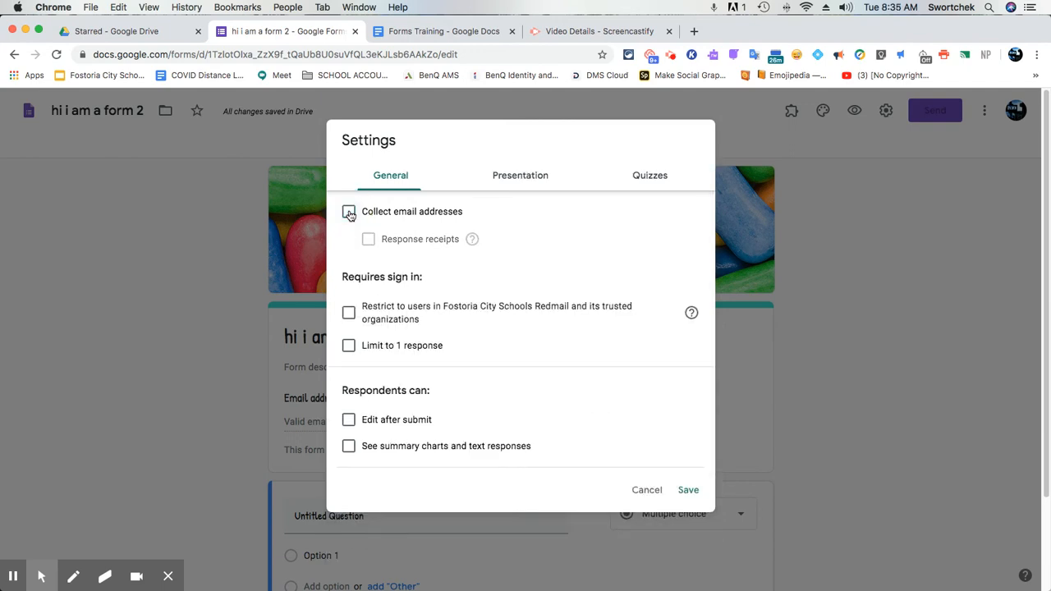
left_click(349, 212)
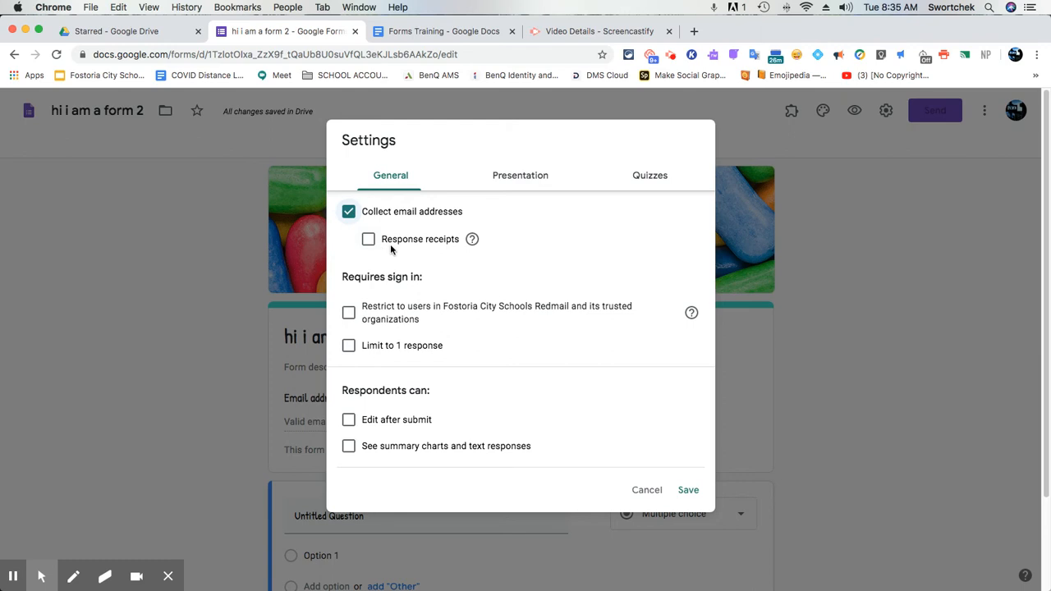
left_click(369, 242)
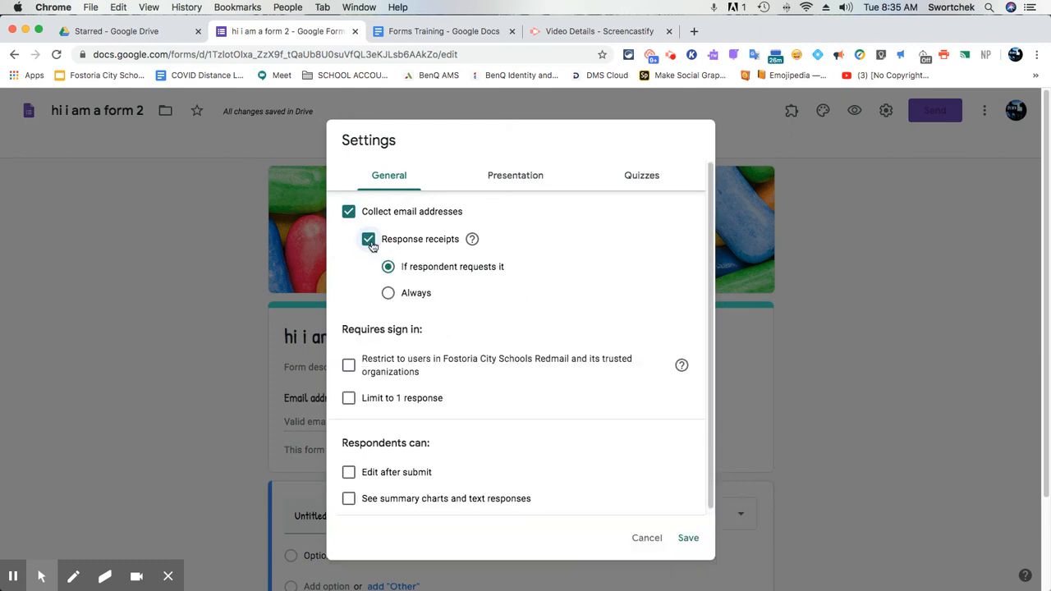
left_click(393, 295)
Step: Try the restriction to the organization's users and the Limit to 1 response option, clearing each one again
left_click(349, 366)
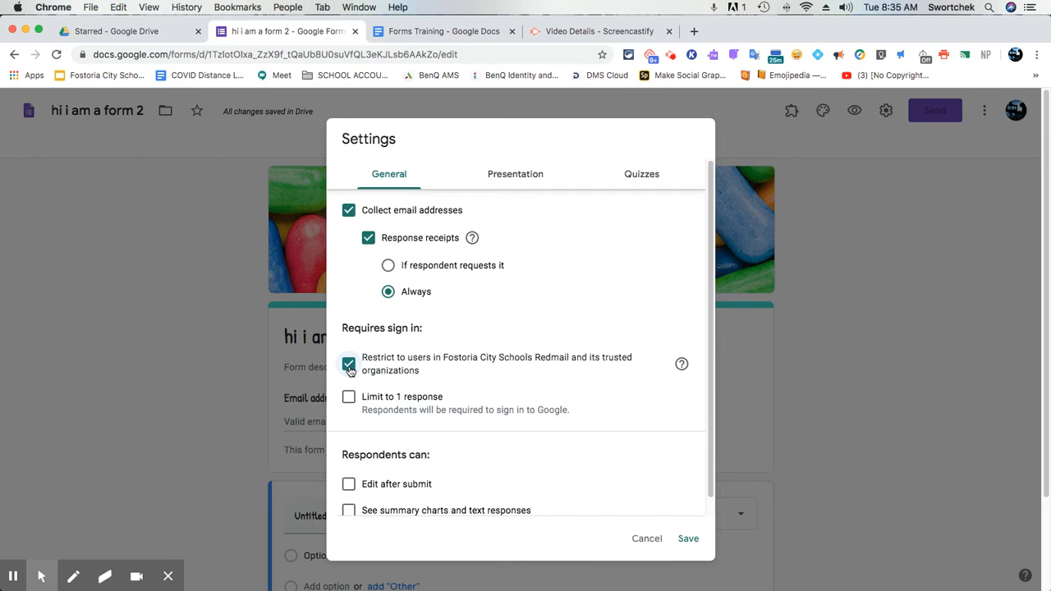
left_click(349, 366)
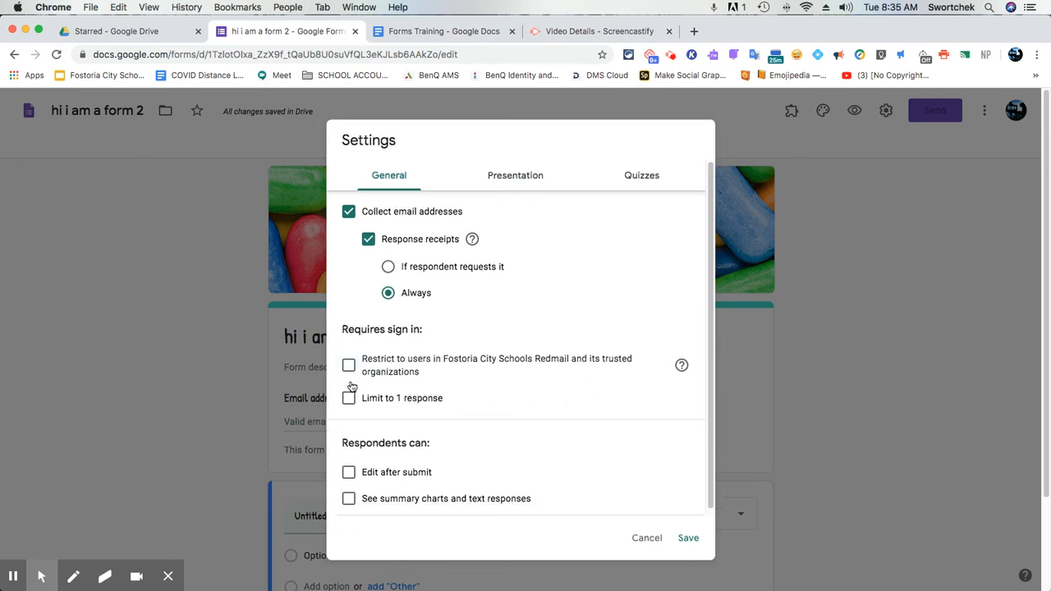
left_click(348, 399)
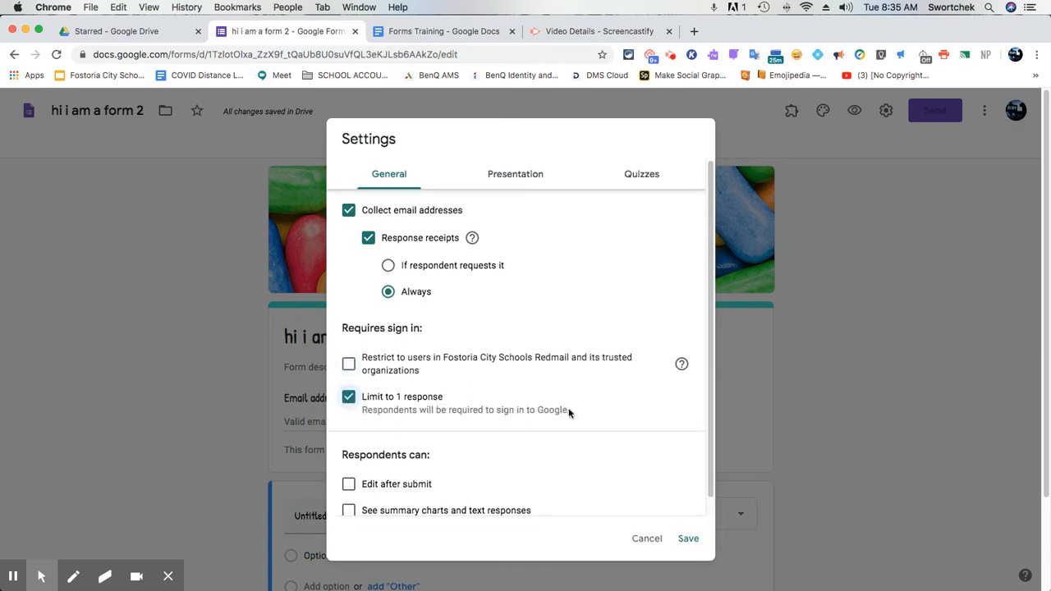
left_click(349, 399)
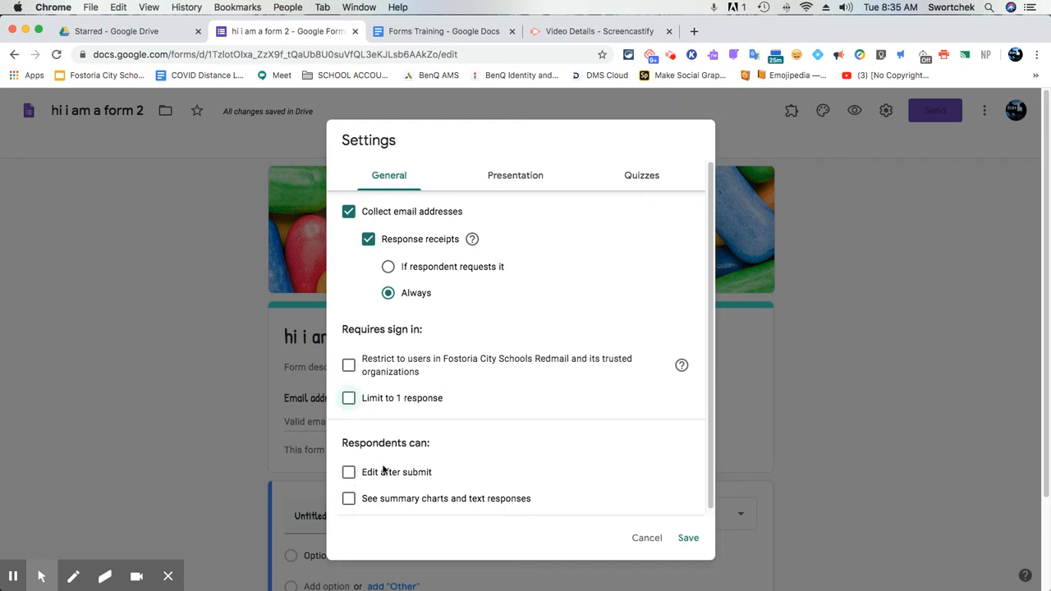
Step: Enable Show progress bar and Shuffle question order in the form's presentation settings
left_click(520, 181)
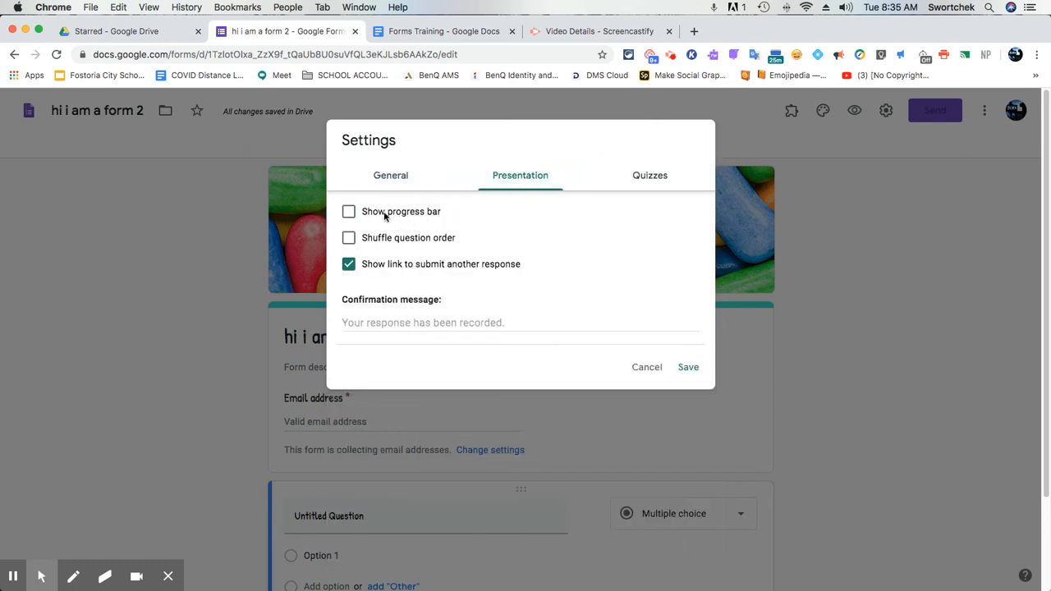
left_click(349, 212)
left_click(350, 240)
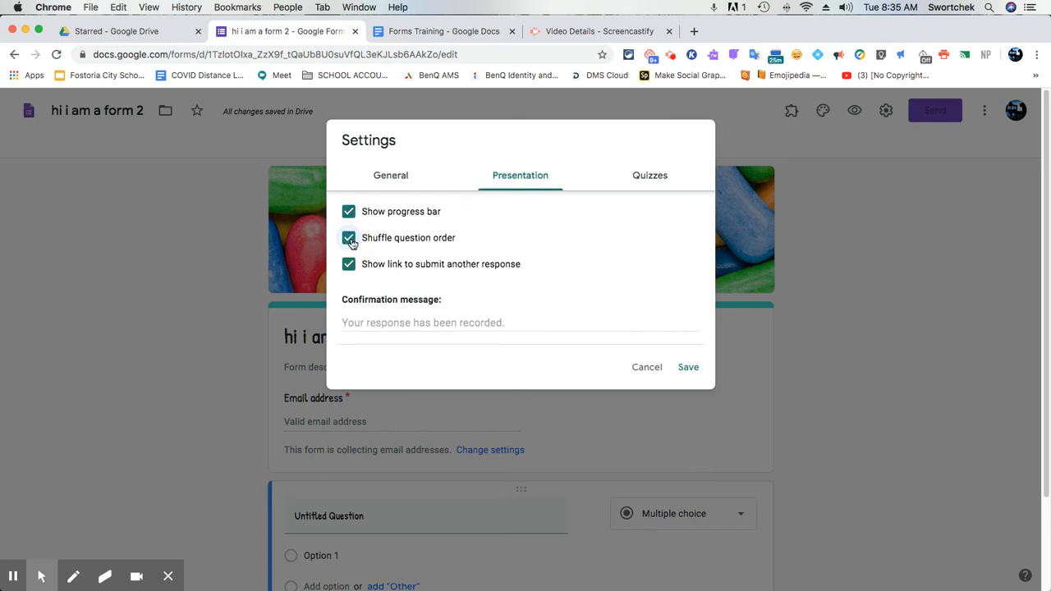
Step: Set the form's confirmation message to "good job!"
left_click(375, 322)
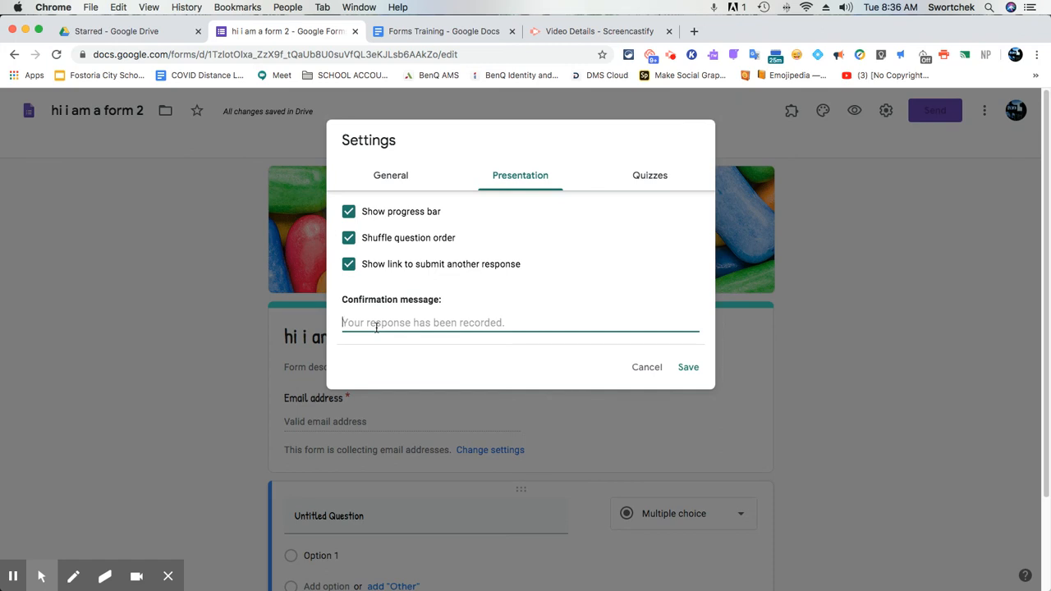
type("good job!")
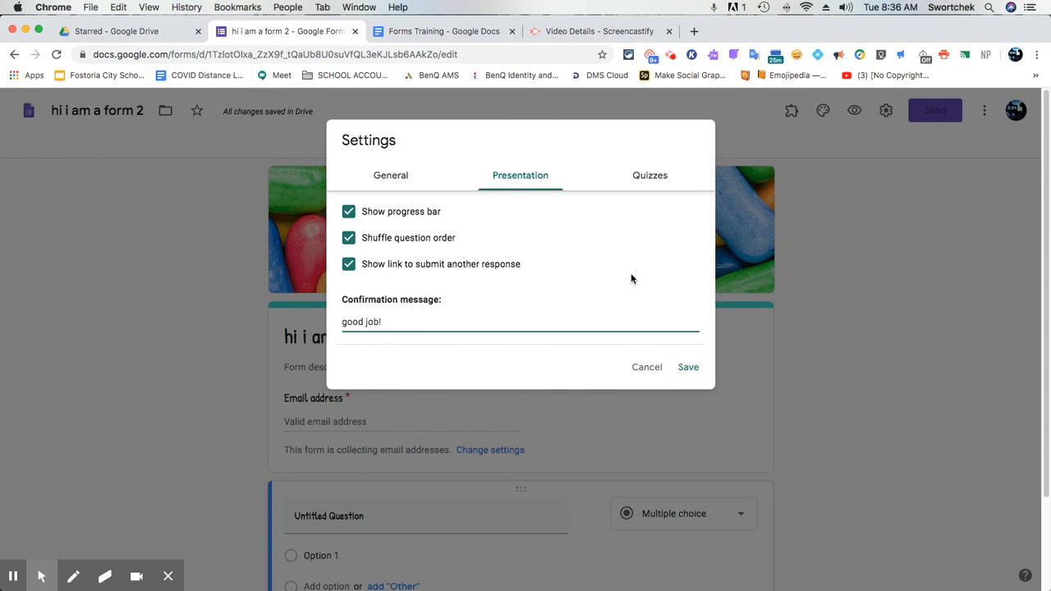
Step: Make the form a quiz and turn on locked mode for Chromebooks
left_click(656, 175)
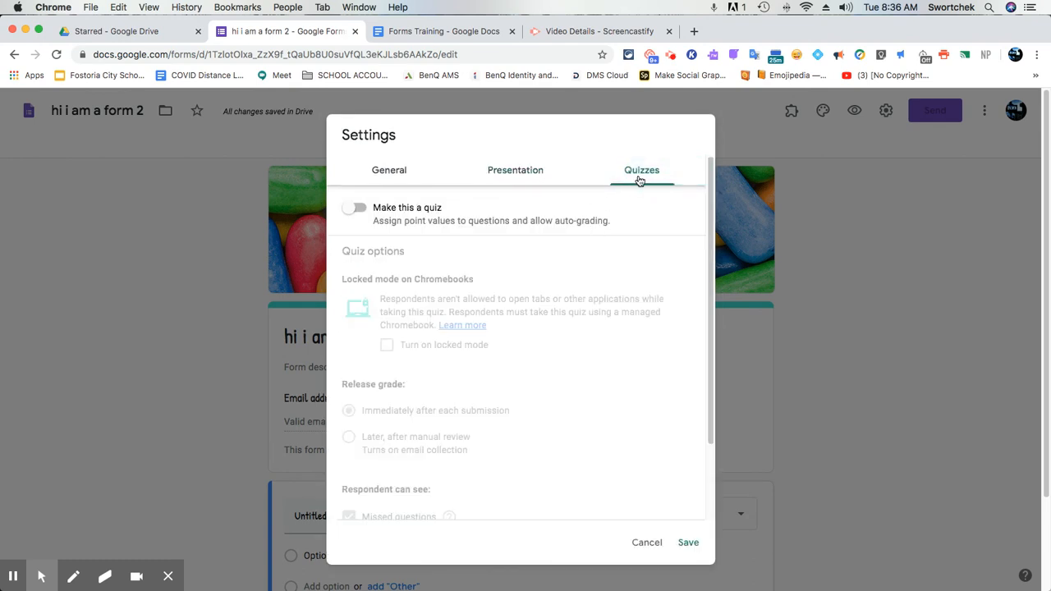
left_click(358, 209)
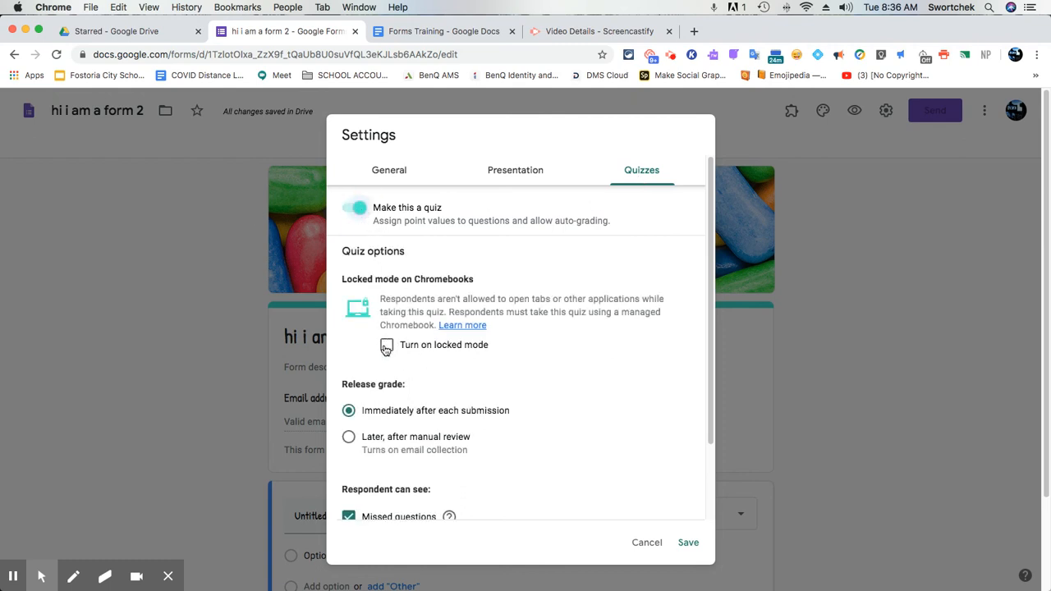
left_click(385, 346)
Step: Set grade release to Later, after manual review, clear Correct answers and Point values for respondents, and save the settings
scroll(382, 310, "down", 2)
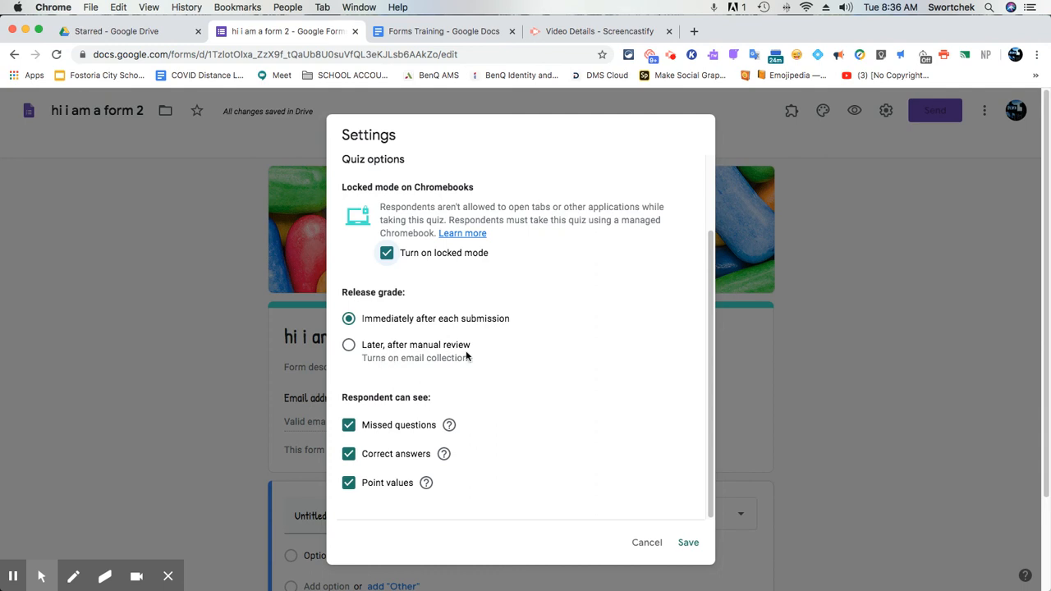
left_click(349, 345)
left_click(349, 456)
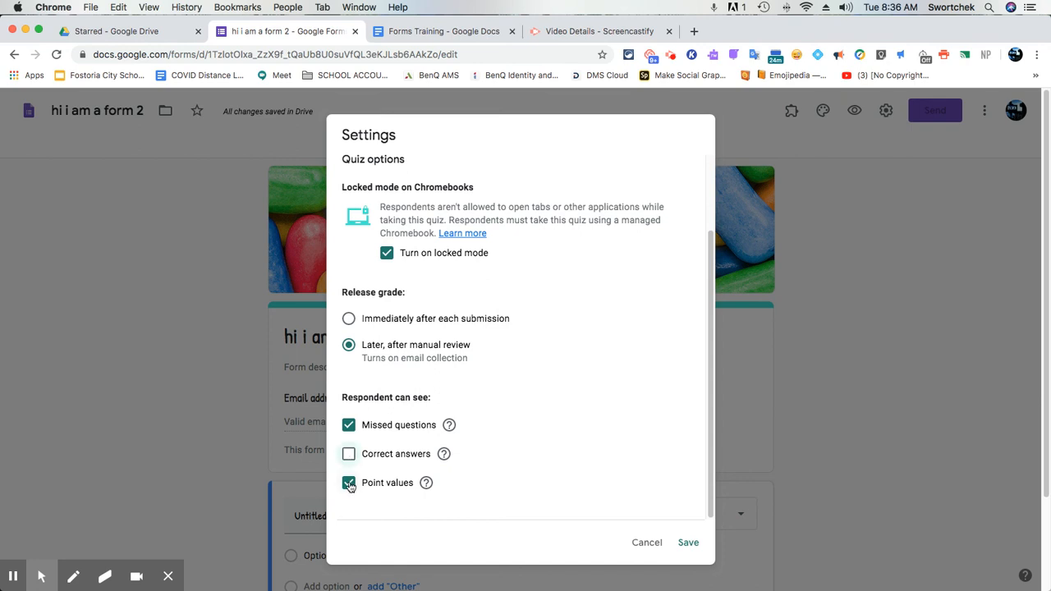
left_click(349, 485)
scroll(420, 453, "down", 2)
left_click(689, 545)
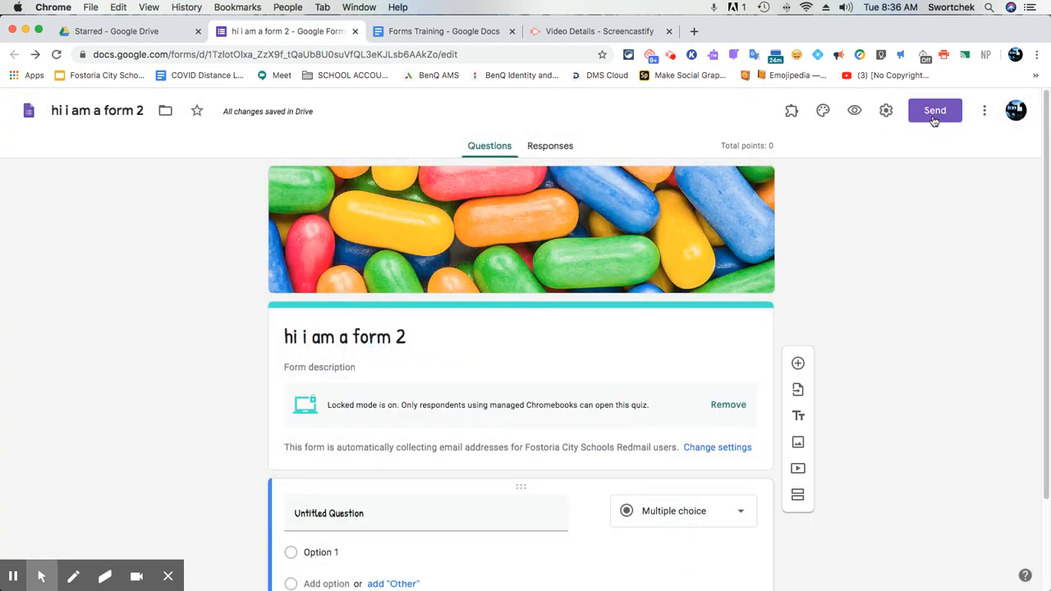
Step: Open the default form preferences, go to the default quiz point value, and save the preferences
left_click(983, 113)
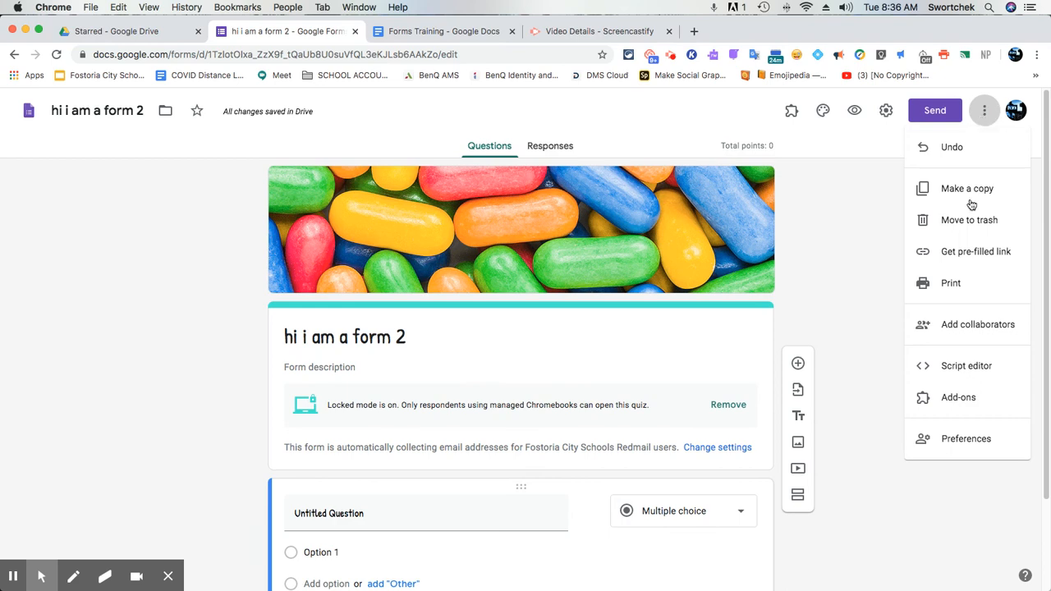
left_click(943, 450)
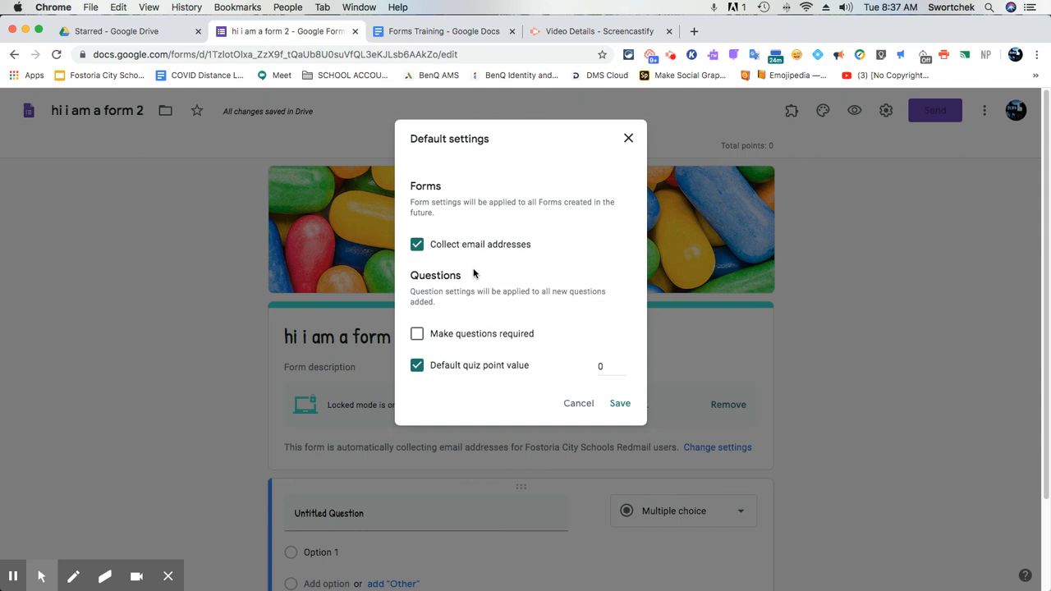
left_click(595, 365)
left_click(600, 366)
left_click(620, 403)
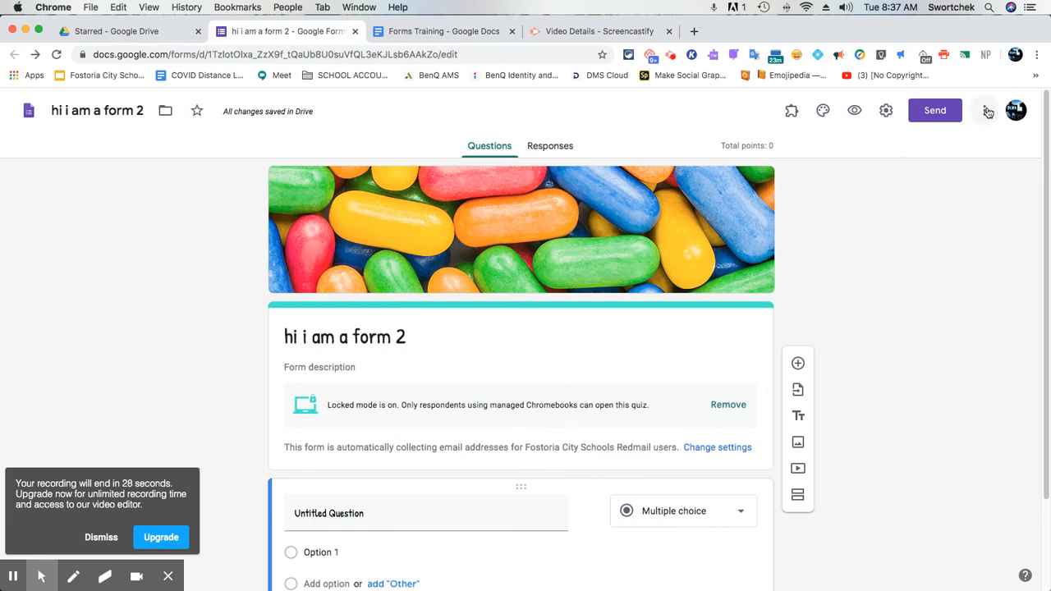
left_click(985, 111)
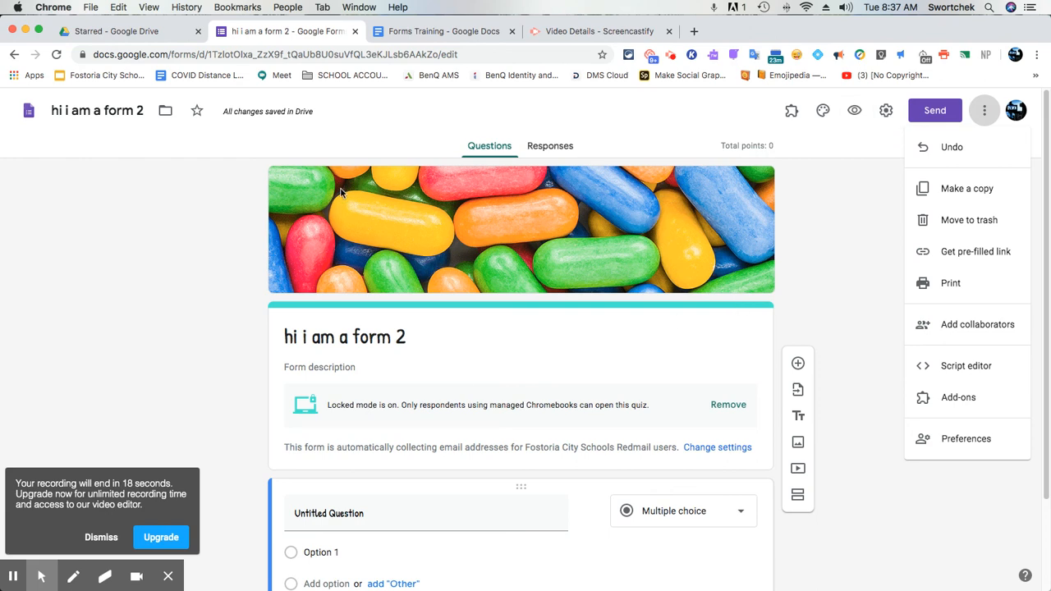
left_click(671, 55)
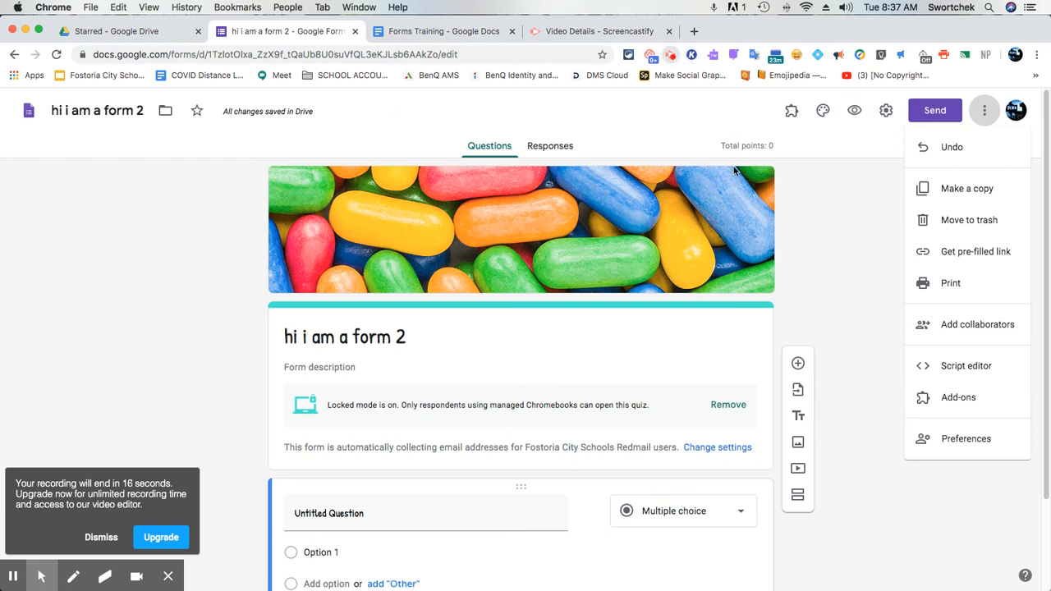